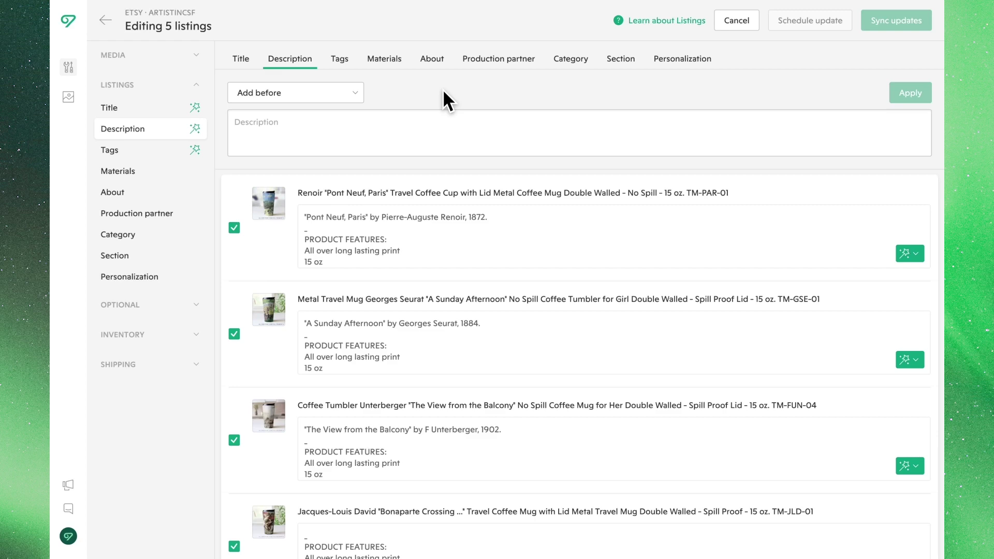
# - Prefix all five travel-mug descriptions with 'SHIPS TOMORROW - ' using the Add before mode
pyautogui.click(357, 96)
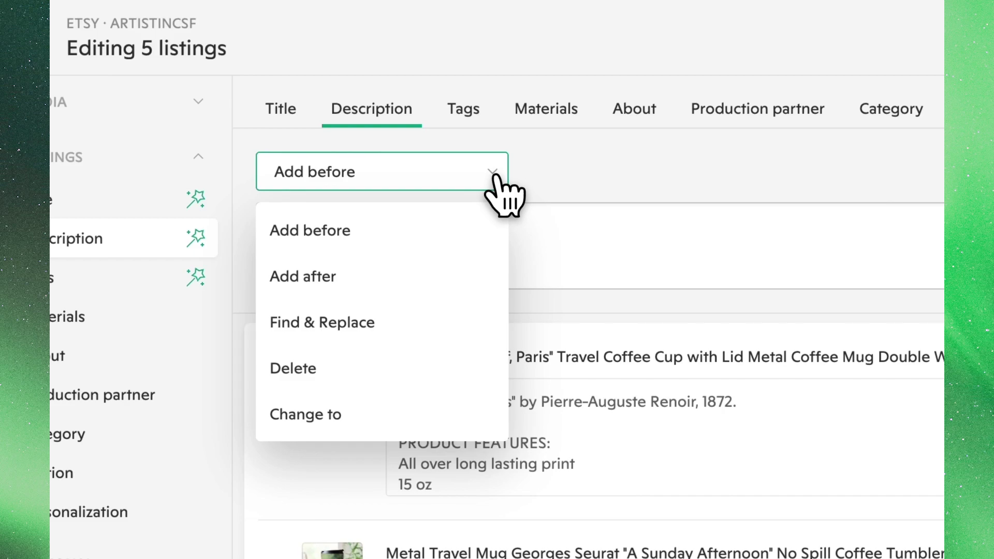
pyautogui.click(499, 224)
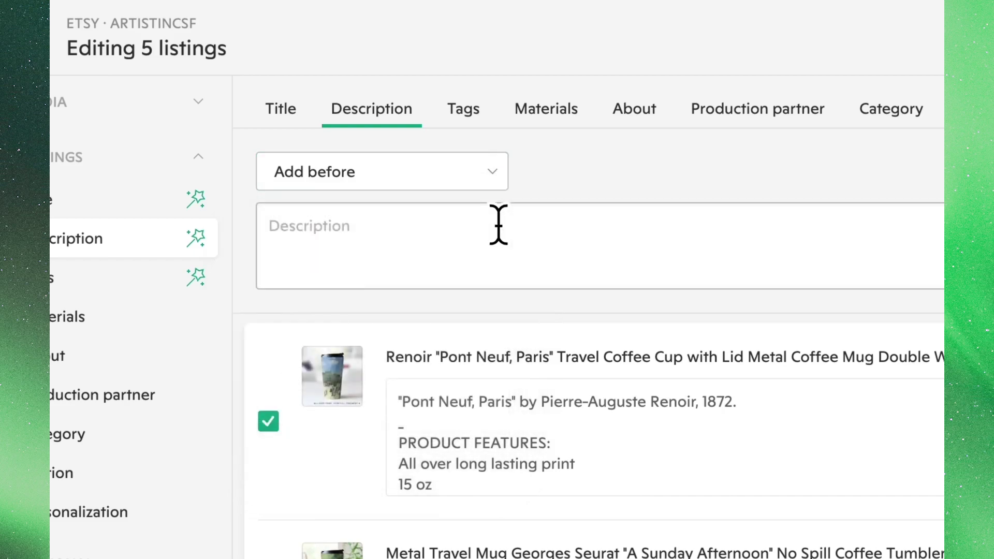
pyautogui.write('SHIPS TOMORROW -')
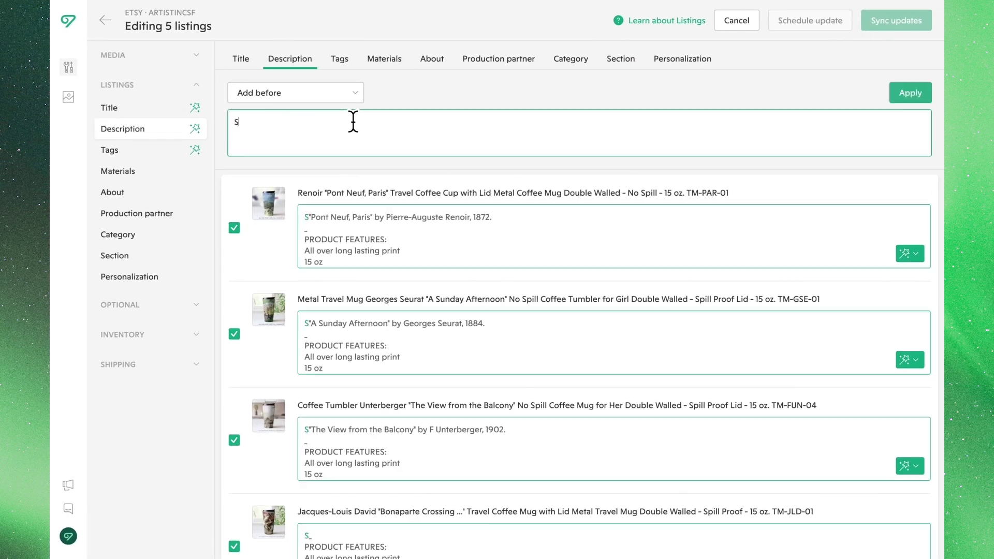
pyautogui.click(428, 98)
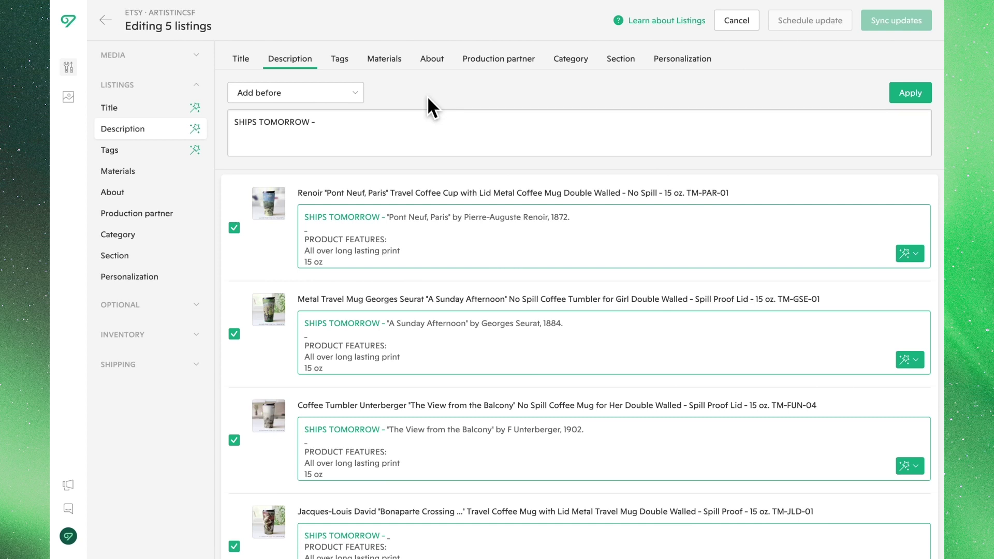
pyautogui.click(899, 98)
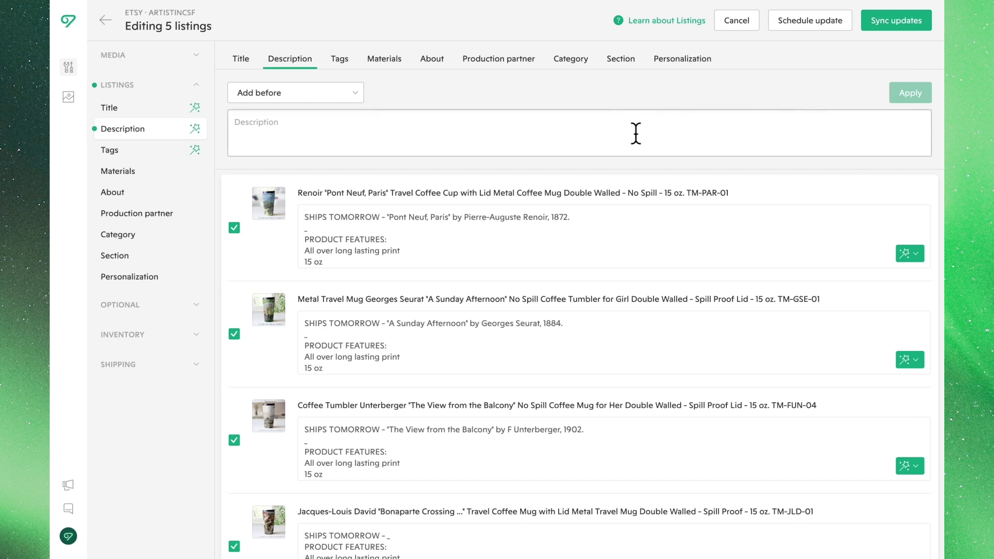
# - Append 'Buy today!' to the end of all five descriptions using the Add after mode
pyautogui.click(355, 93)
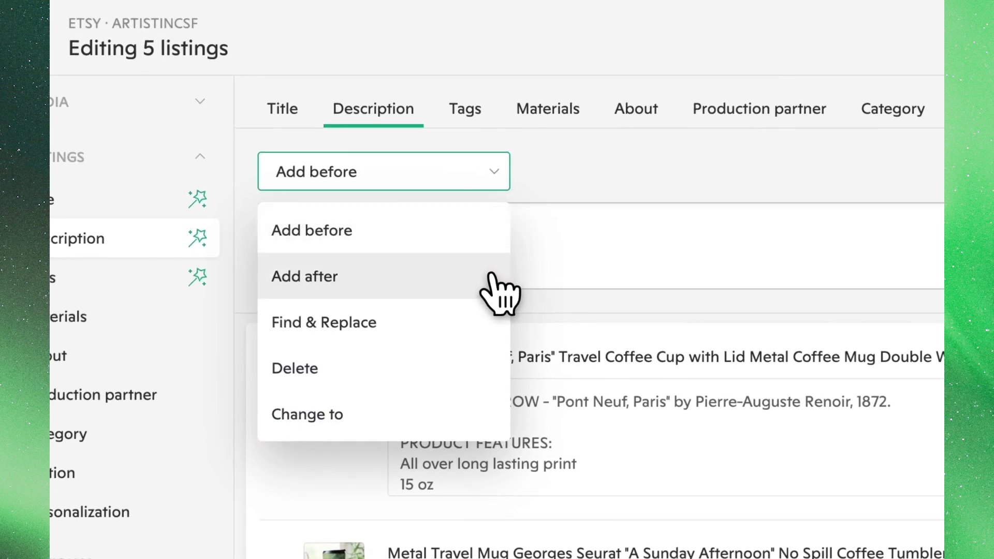
pyautogui.click(492, 270)
pyautogui.click(417, 229)
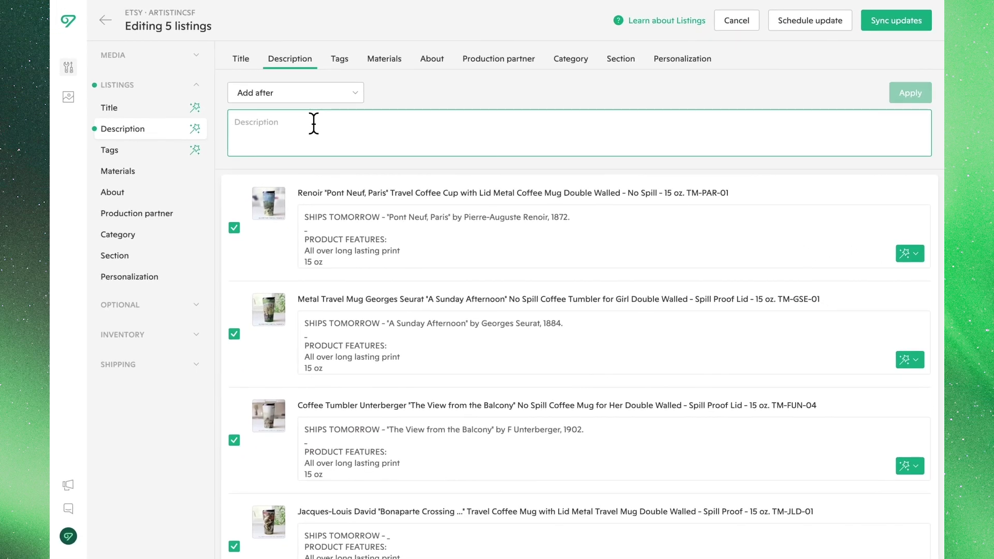
pyautogui.write('Buy today!')
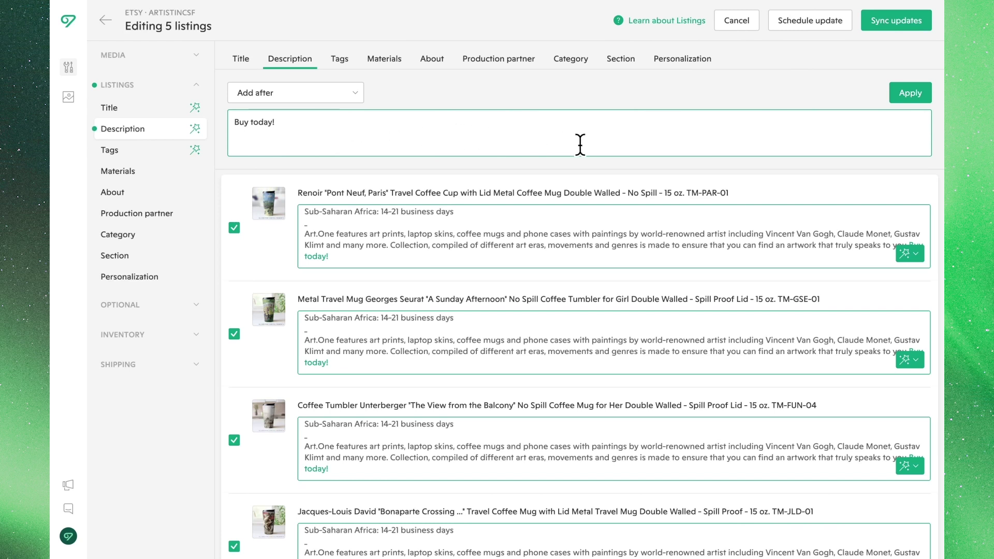
pyautogui.click(907, 92)
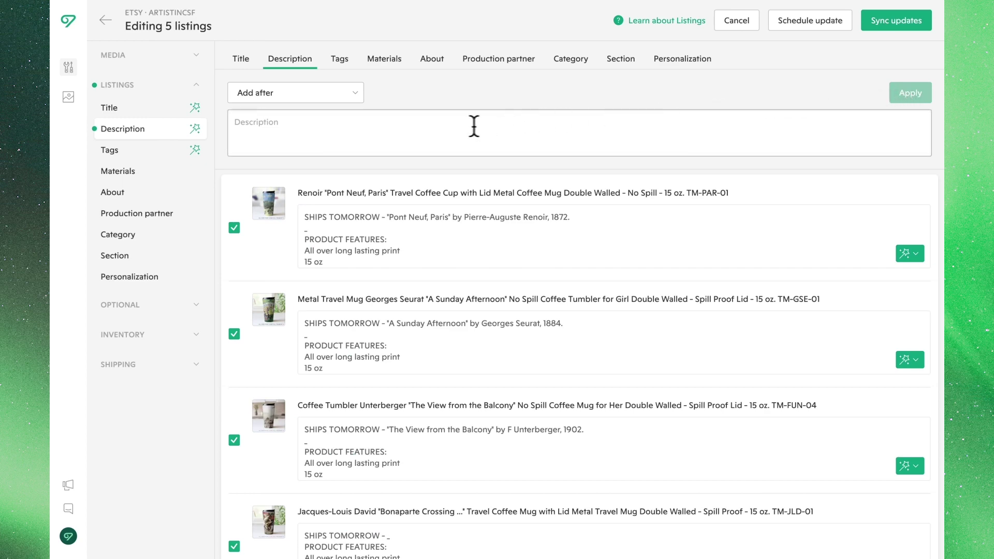
# - Replace 'dishwasher-safe' with 'Hand wash only' in every selected description using Find & Replace
pyautogui.click(355, 99)
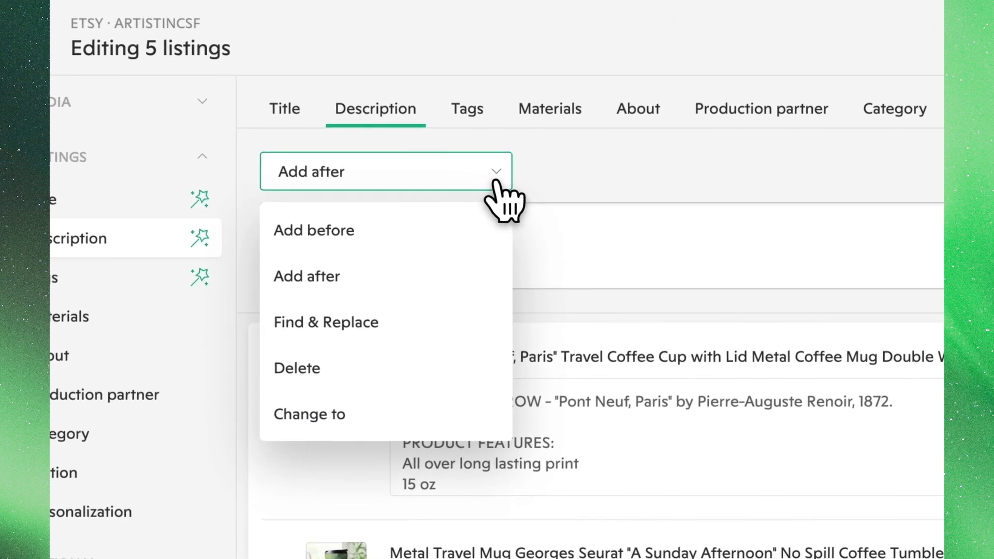
pyautogui.click(497, 321)
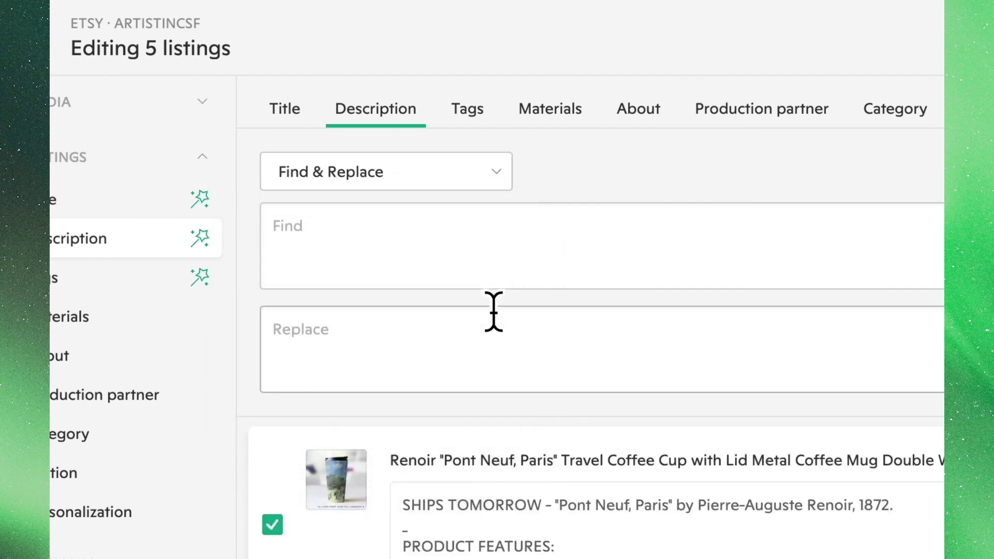
pyautogui.click(404, 236)
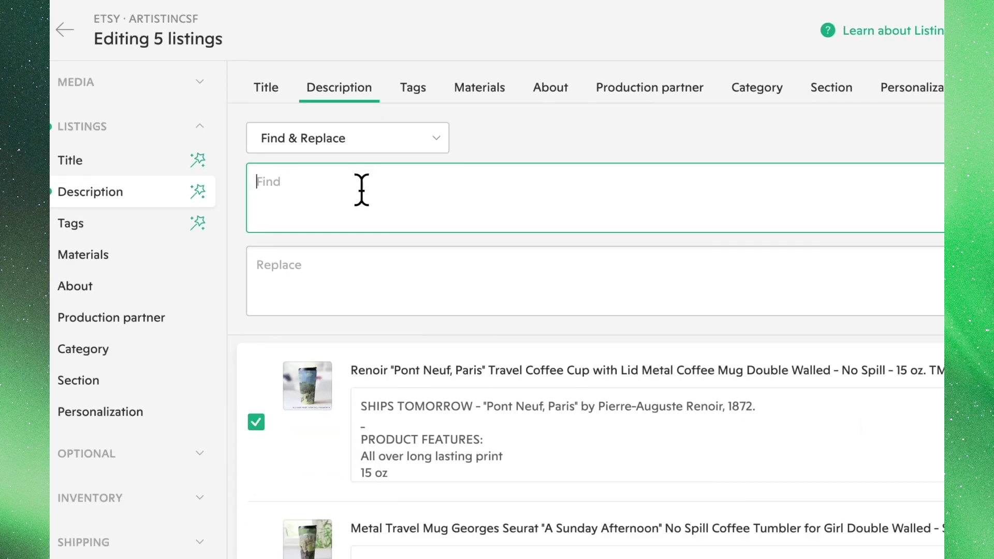
pyautogui.write('dishwash')
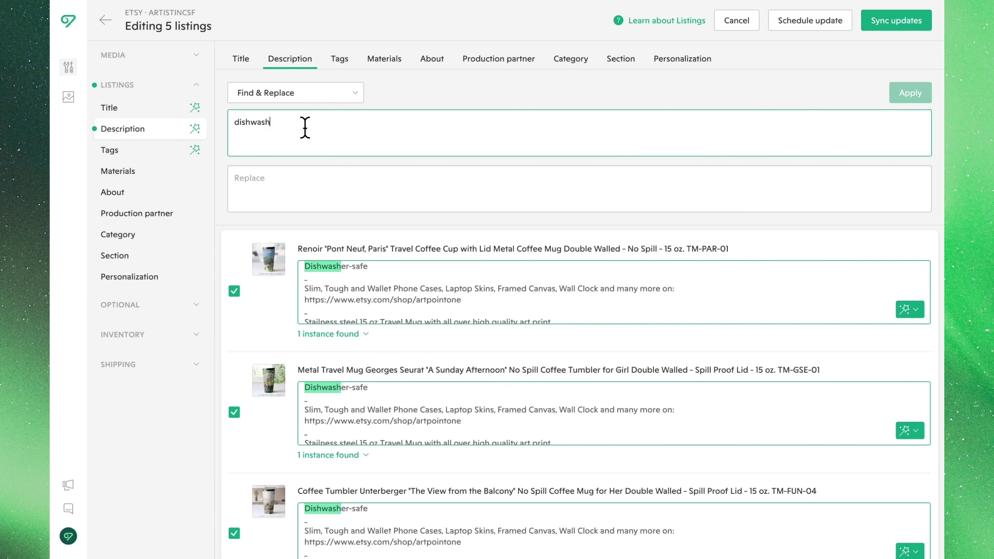
pyautogui.write('er-safe')
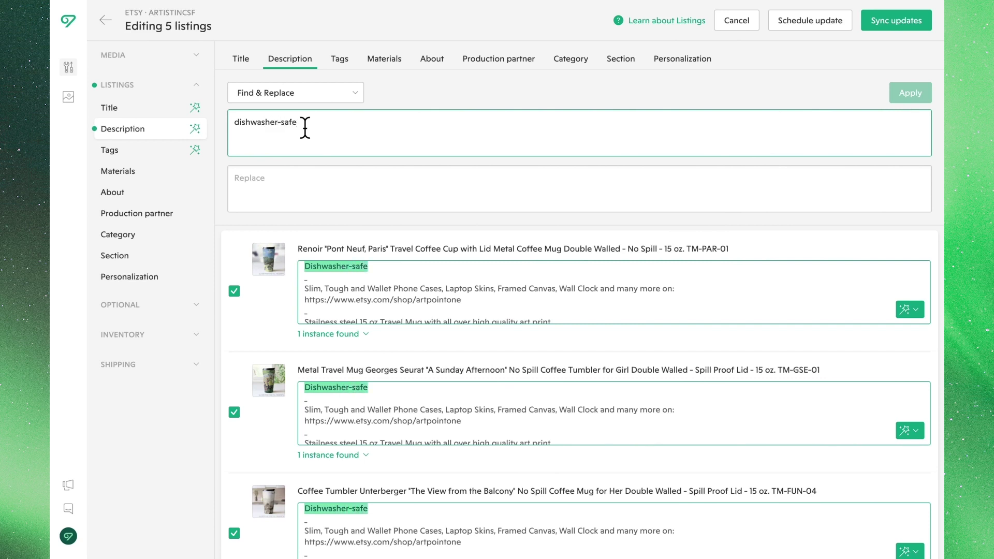
pyautogui.click(295, 176)
pyautogui.write('Hand wash ol')
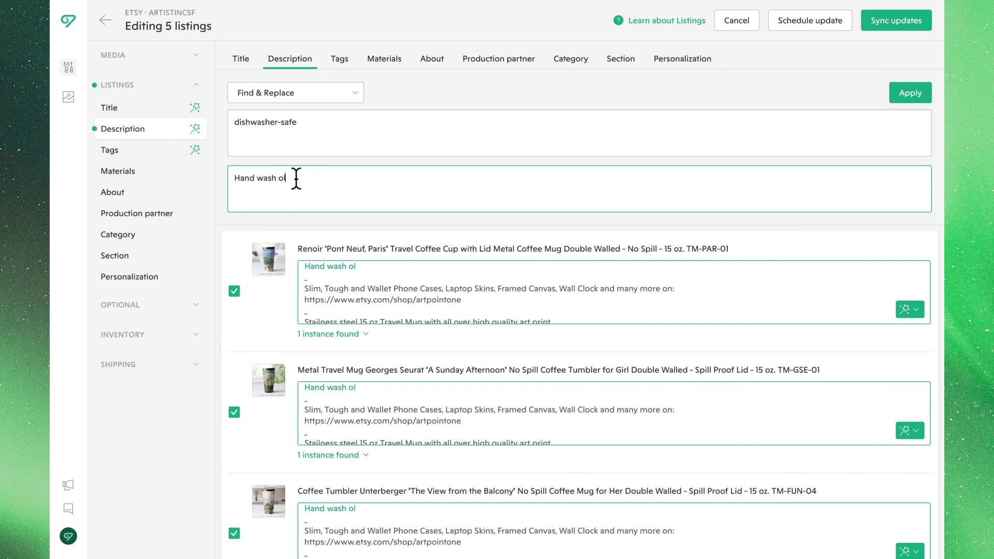
pyautogui.write('nly')
pyautogui.click(902, 98)
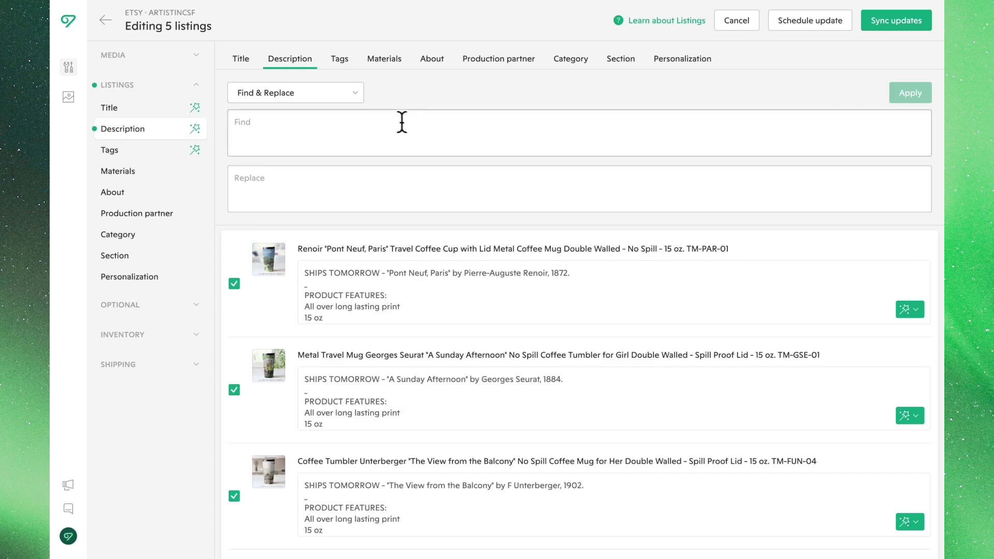
pyautogui.click(355, 99)
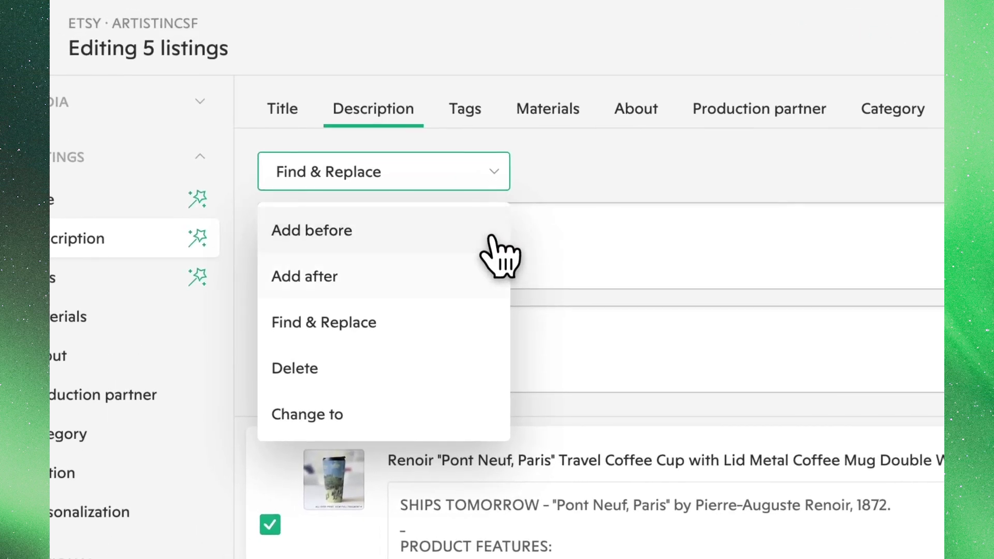
# - Delete the 'SHIPS TOMORROW -' text from every selected description using the Delete action
pyautogui.click(476, 375)
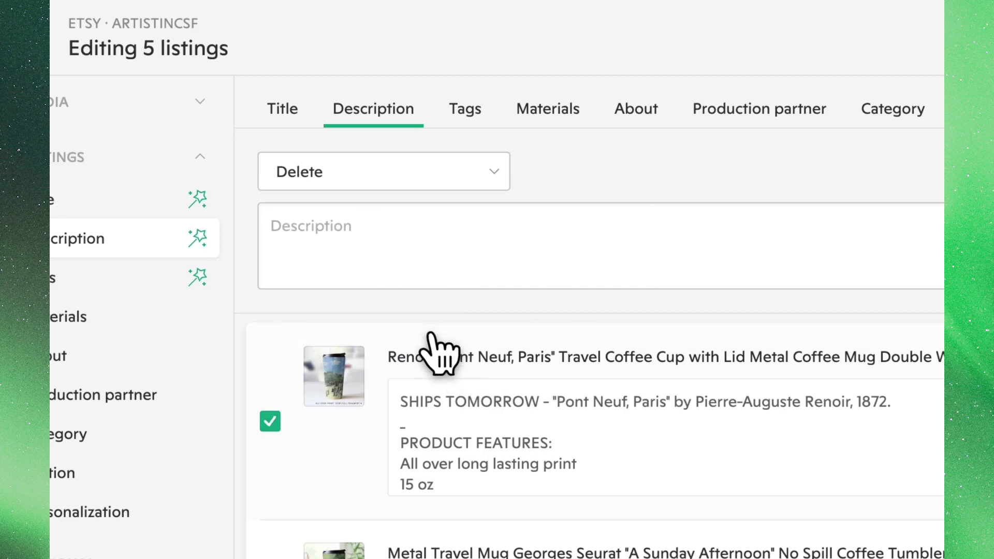
pyautogui.click(341, 238)
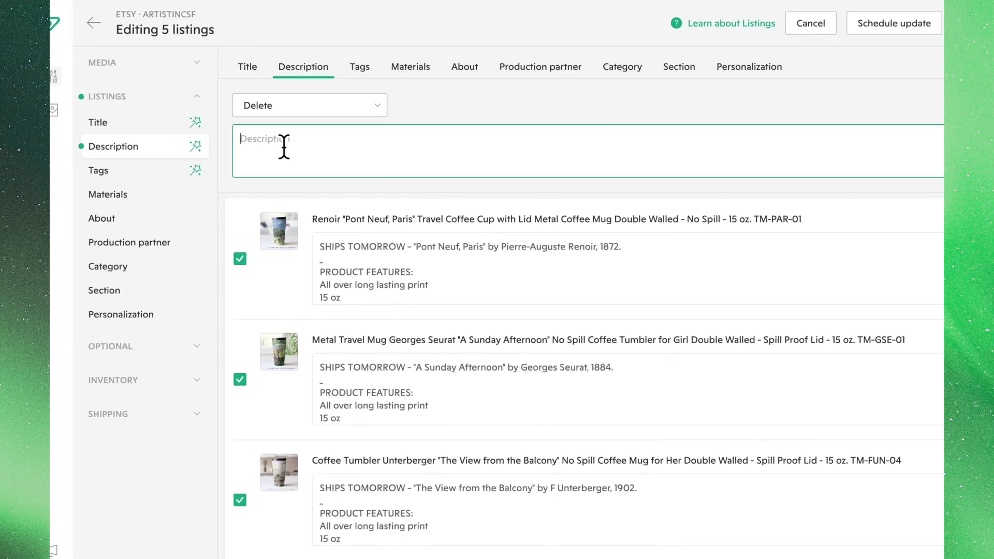
pyautogui.write('SHIPS TOMORRO')
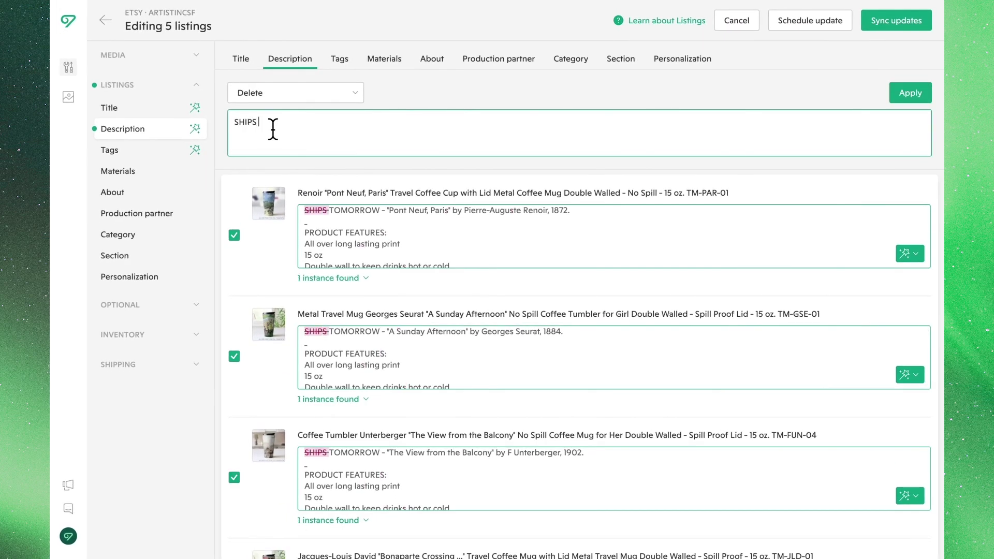
pyautogui.write('W -')
pyautogui.click(412, 90)
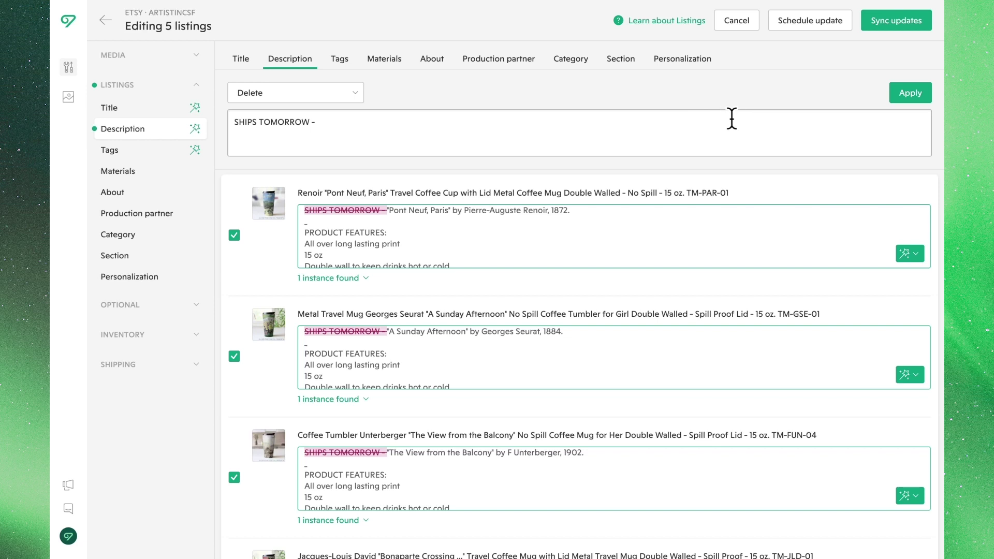
pyautogui.click(898, 96)
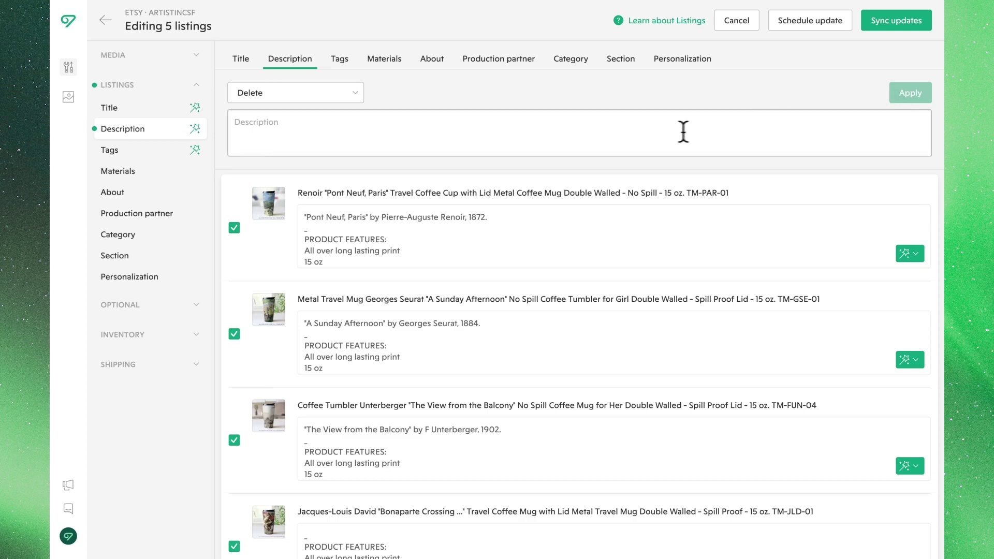
pyautogui.click(356, 99)
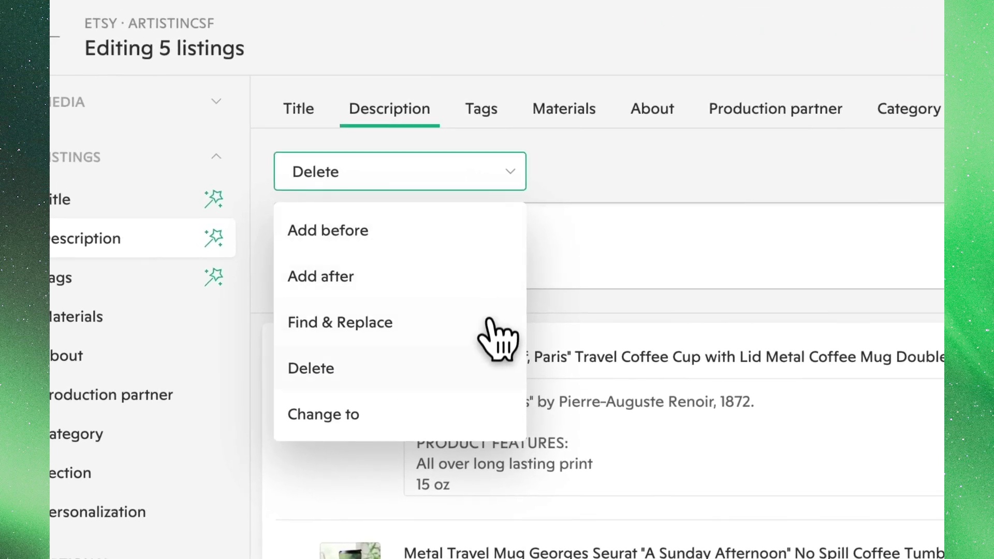
# - Change every description to 'Double walled coffee tumbler, perfect for cold and hot drinks!'
pyautogui.click(497, 421)
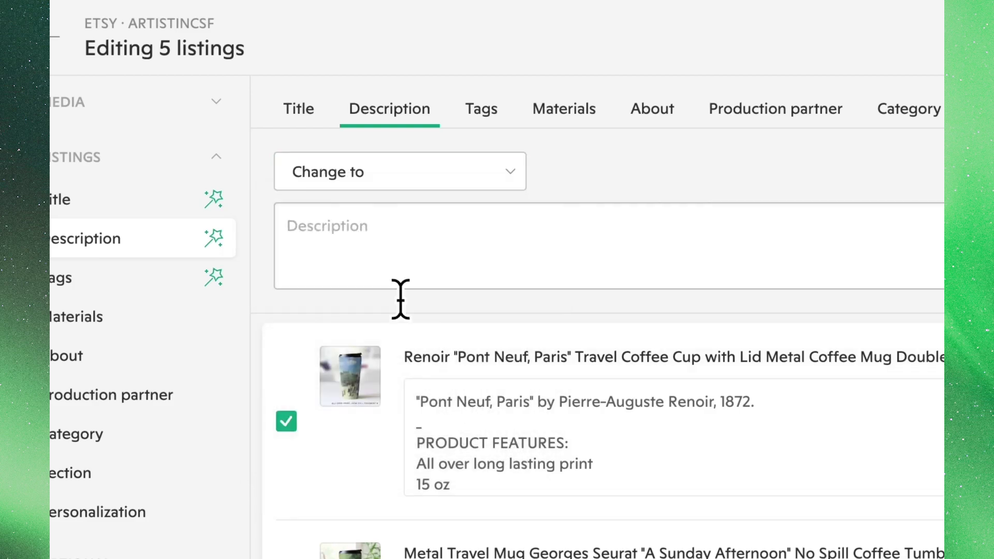
pyautogui.click(363, 233)
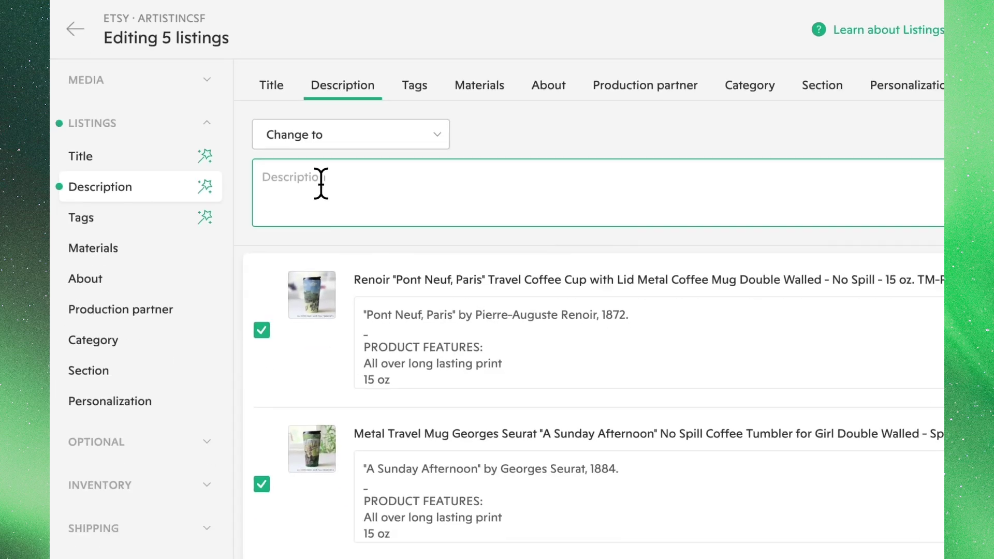
pyautogui.write('D')
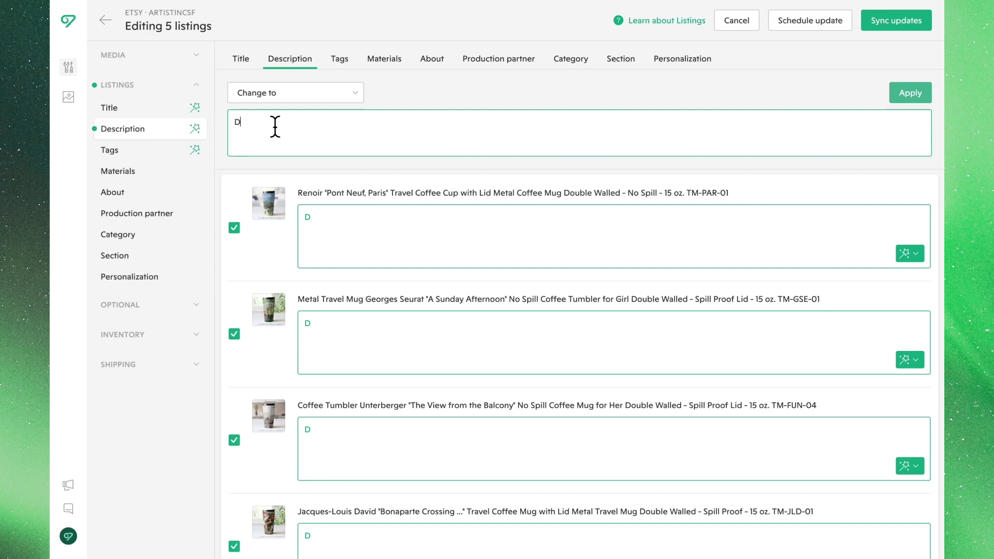
pyautogui.write('ouble walled coffee ')
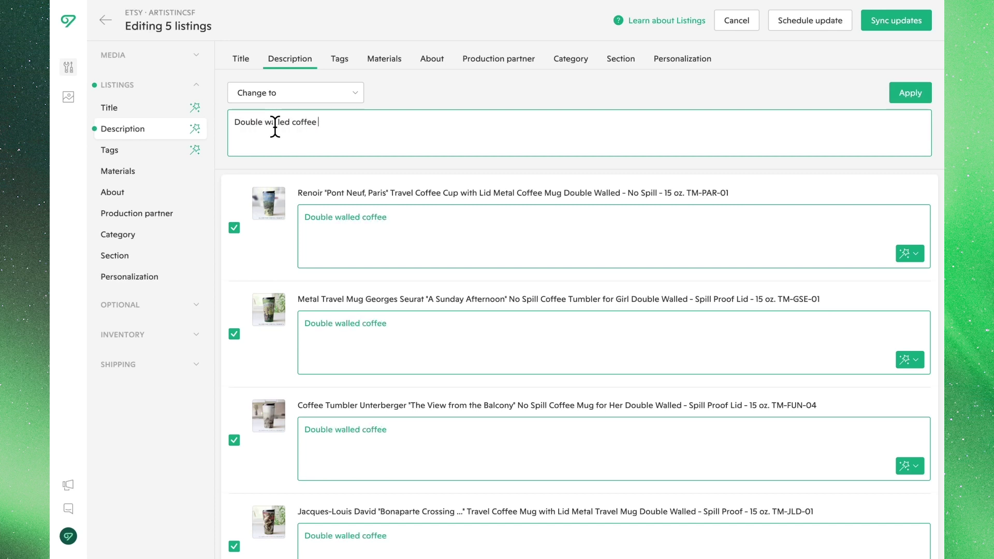
pyautogui.write('tumbler, perfe')
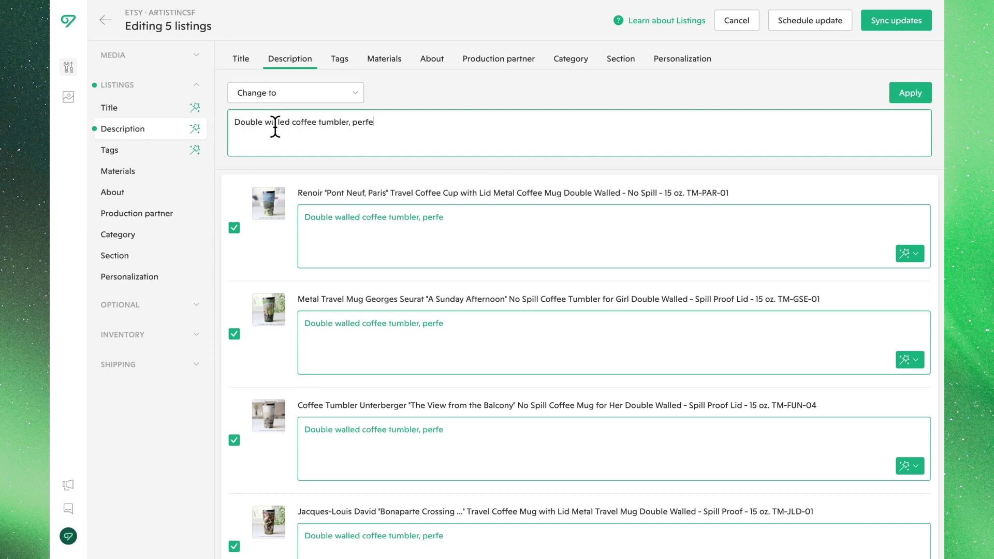
pyautogui.write('ct for cold and hot drinks!')
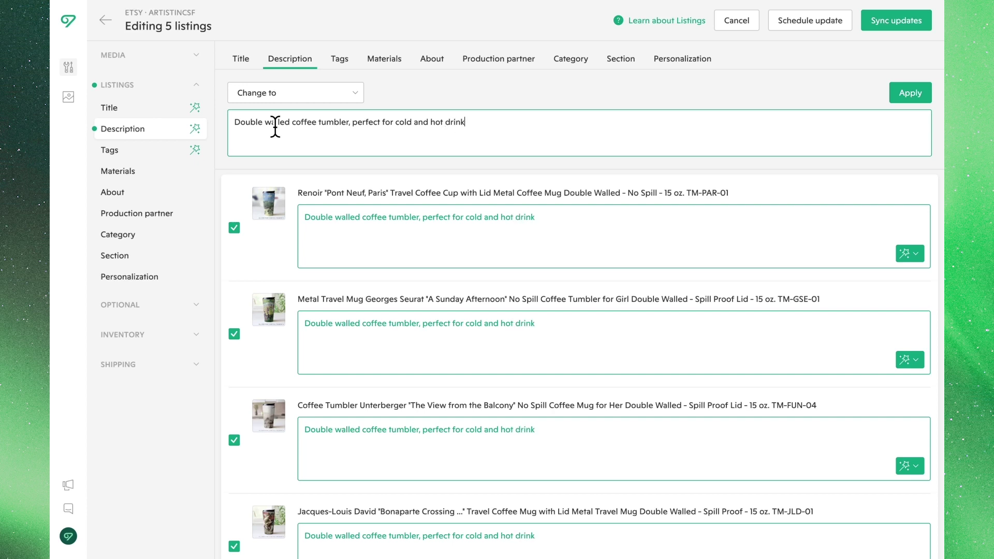
pyautogui.click(454, 96)
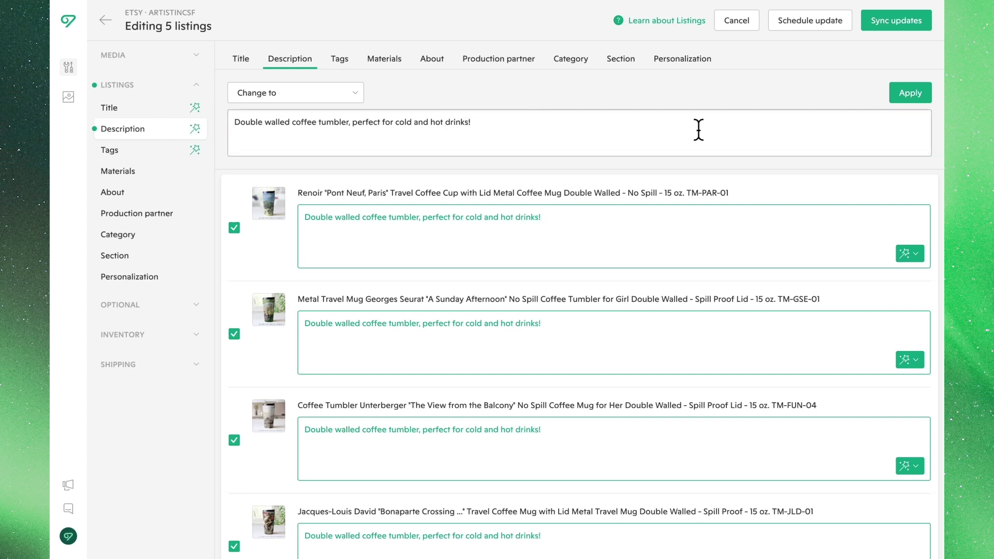
pyautogui.click(900, 98)
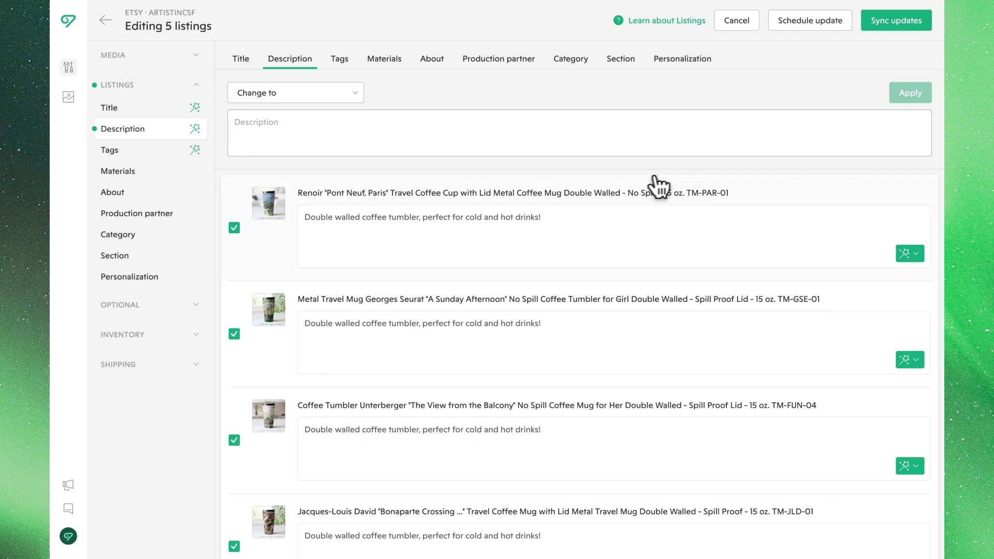
# - Start the Renoir description with 'Art print' and exclude that listing, leaving 4 being edited
pyautogui.click(307, 216)
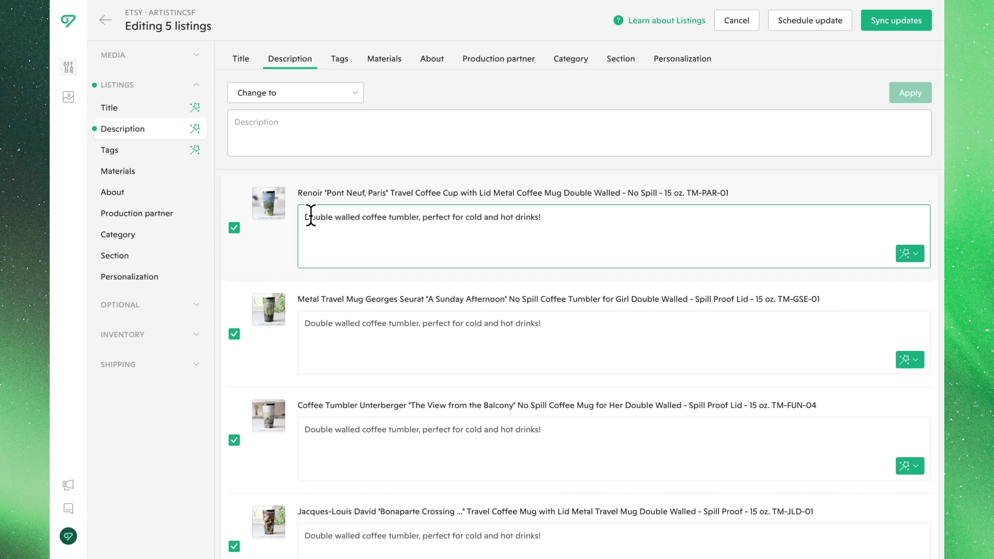
pyautogui.press('Delete')
pyautogui.write('A ')
pyautogui.write('t print d')
pyautogui.hotkey('shift', 'Tab')
pyautogui.press('space')
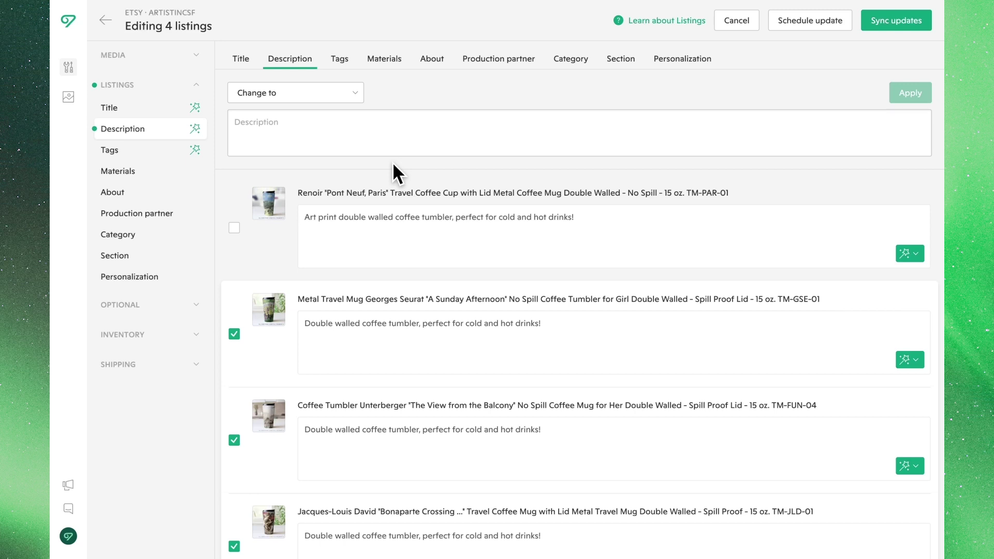
# - Keep an AI-generated description for the Renoir listing, then sync all listing updates to Etsy
pyautogui.click(915, 255)
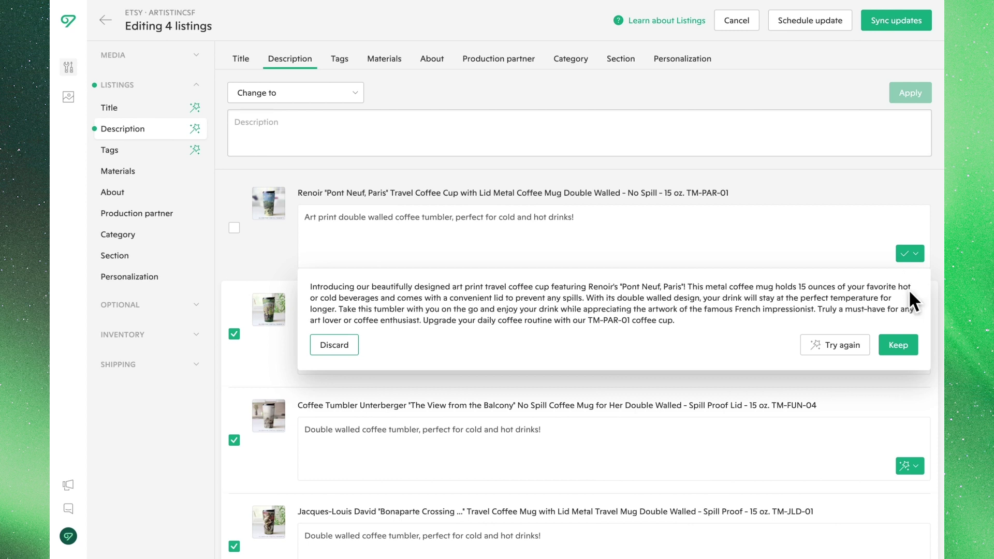
pyautogui.click(913, 345)
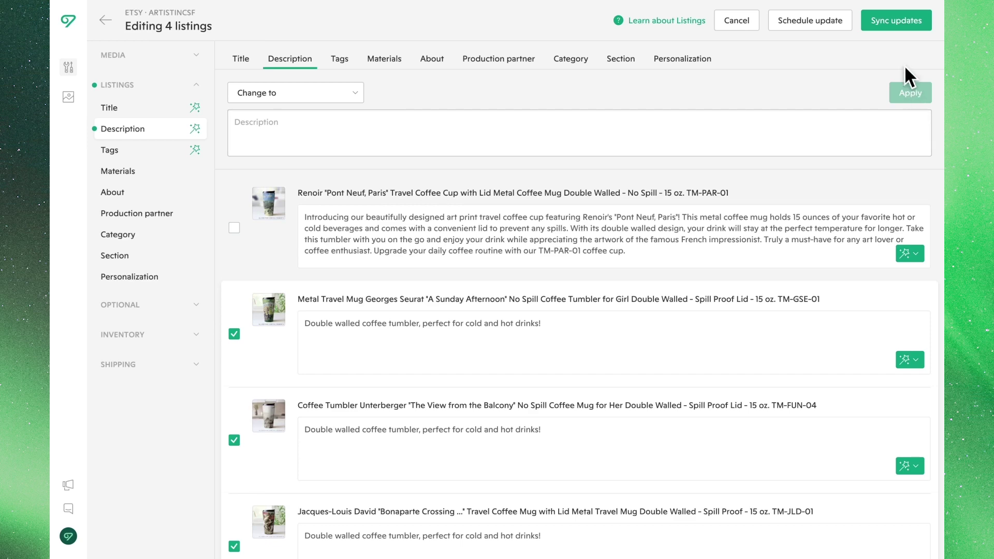
pyautogui.click(889, 24)
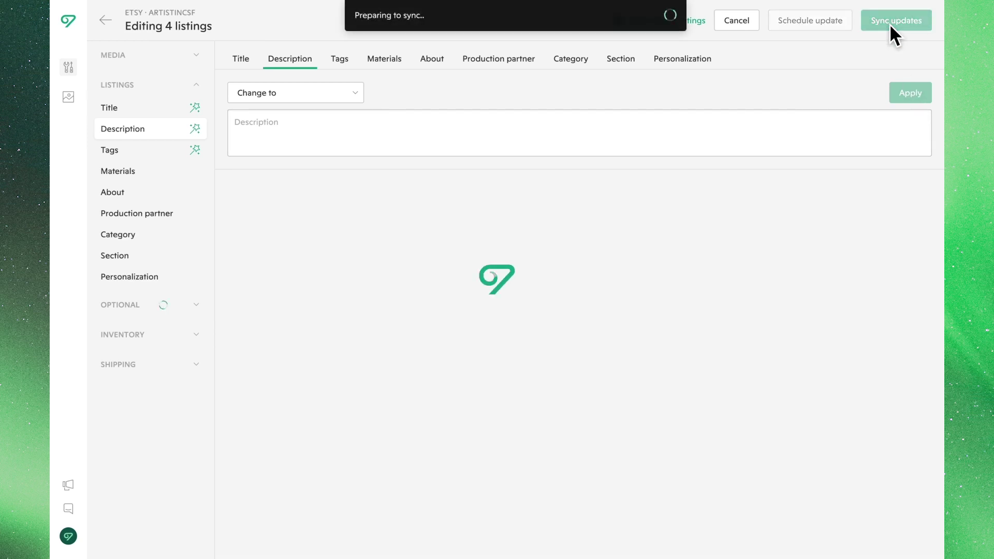